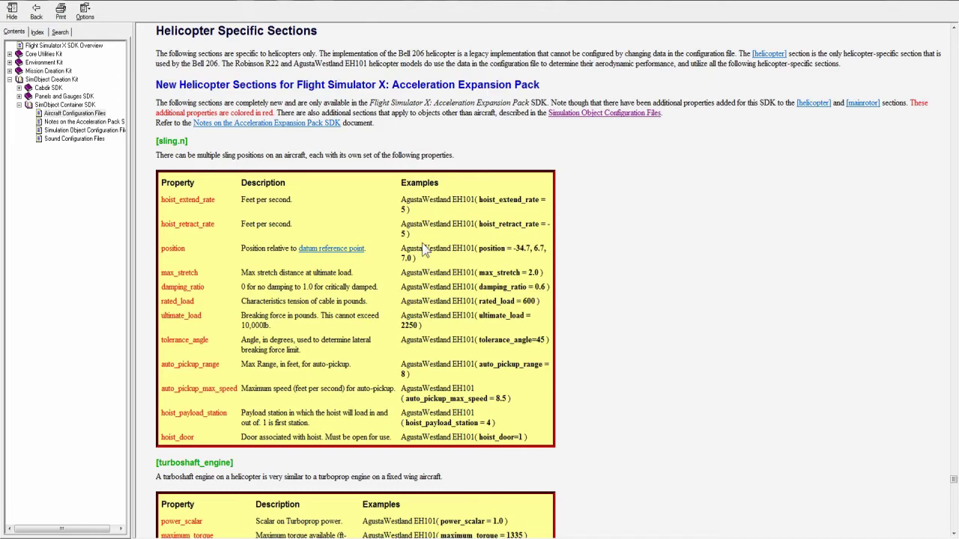
Skim the helicopter-specific sections of the aircraft configuration reference, from [sling.n] through [helicopter] to [fuselage_aerodynamics].
scroll(498, 287, "down", 5)
scroll(498, 287, "down", 12)
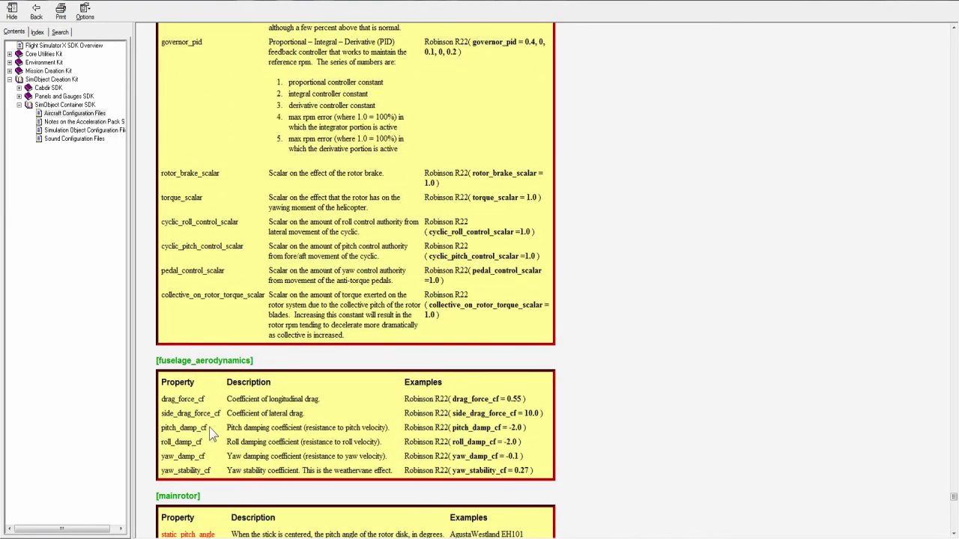
scroll(289, 410, "up", 17)
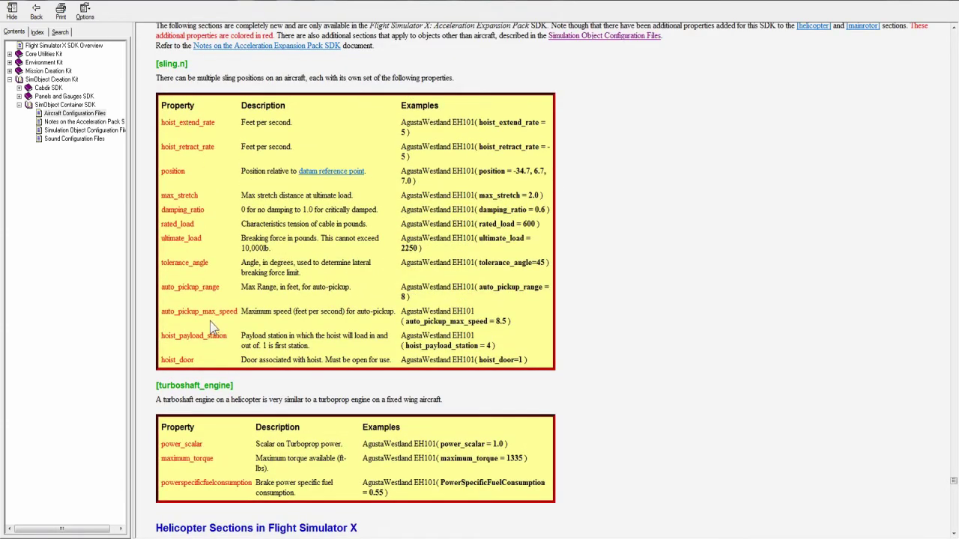
scroll(211, 325, "up", 1)
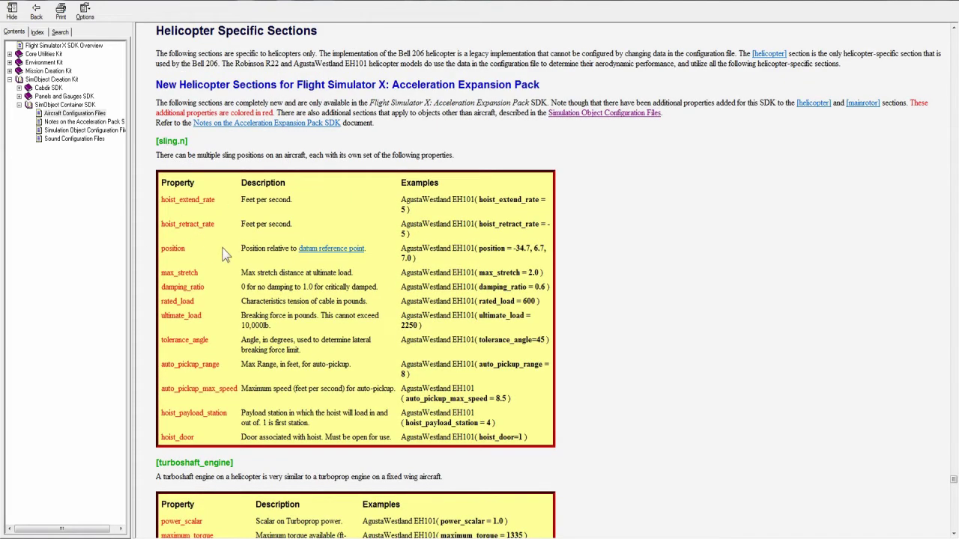
scroll(177, 122, "down", 7)
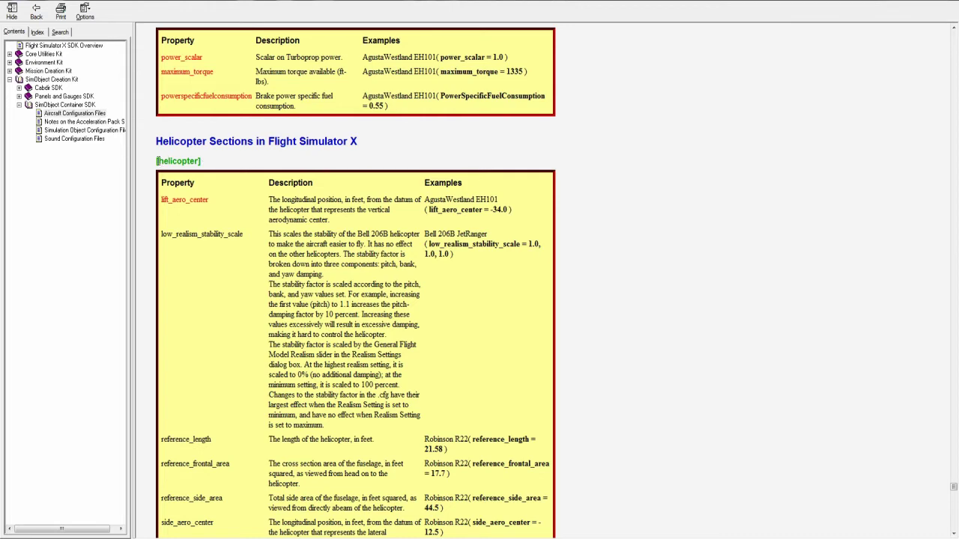
scroll(191, 215, "down", 2)
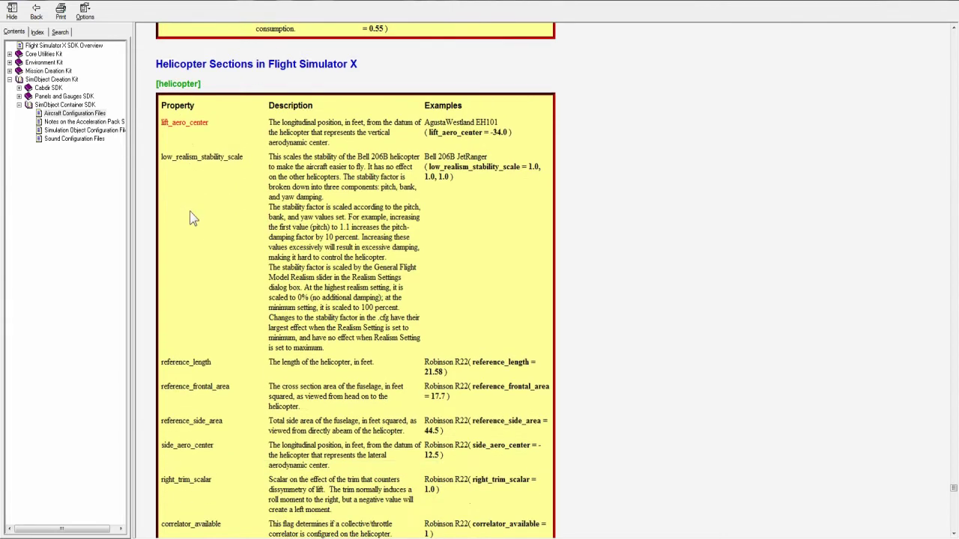
scroll(187, 187, "down", 6)
scroll(208, 419, "down", 4)
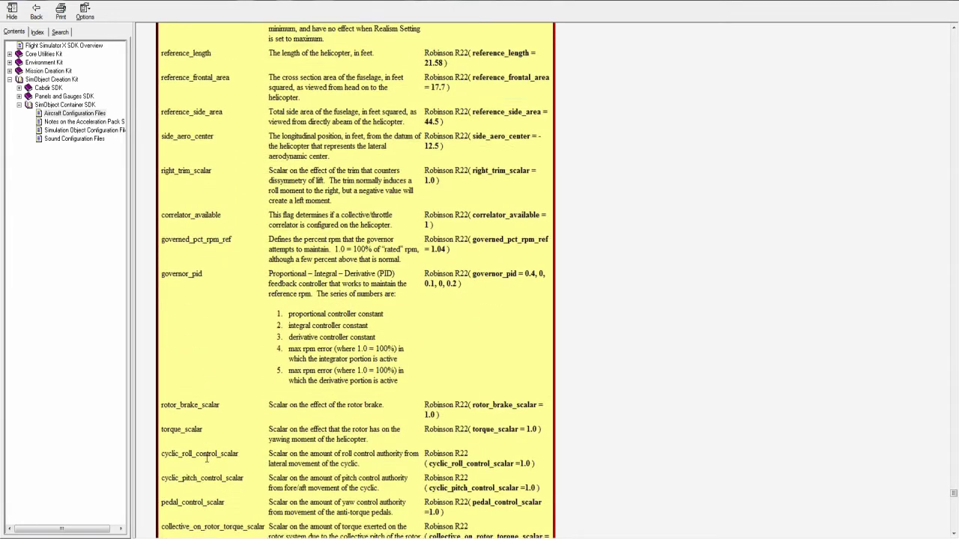
scroll(208, 463, "up", 7)
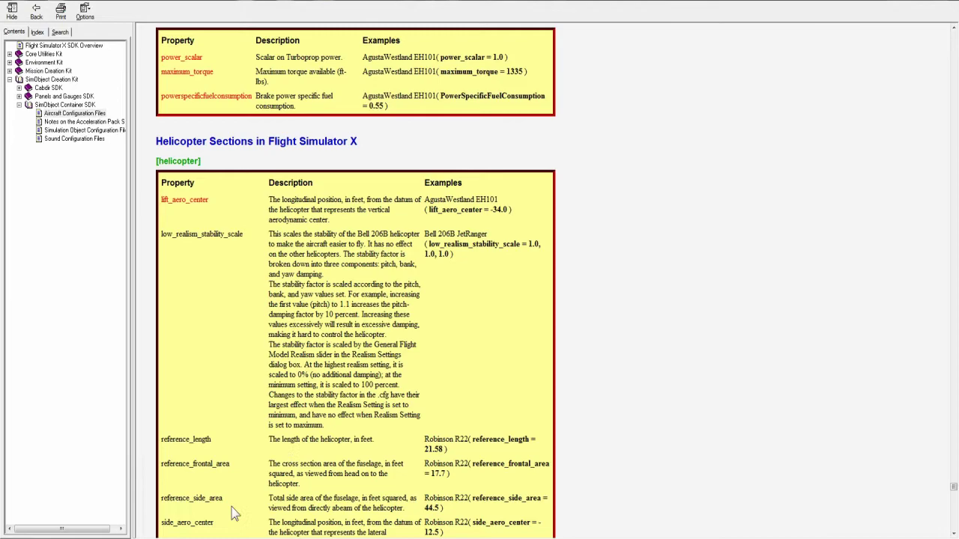
Switch to the AI-Aircraft Editor Model Viewer, inspect the PA46350P_EXT.mdl wireframe from the side, and hide the viewer.
key("alt+Tab")
left_click_drag(312, 264, 360, 192)
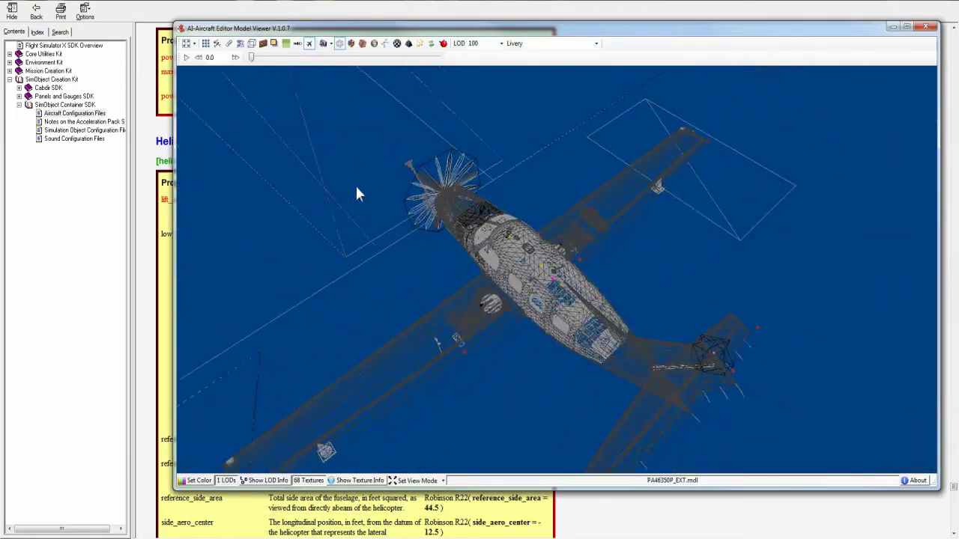
left_click_drag(434, 155, 380, 389)
mouse_move(542, 357)
left_mouse_down()
mouse_move(588, 248)
mouse_move(553, 343)
left_mouse_up()
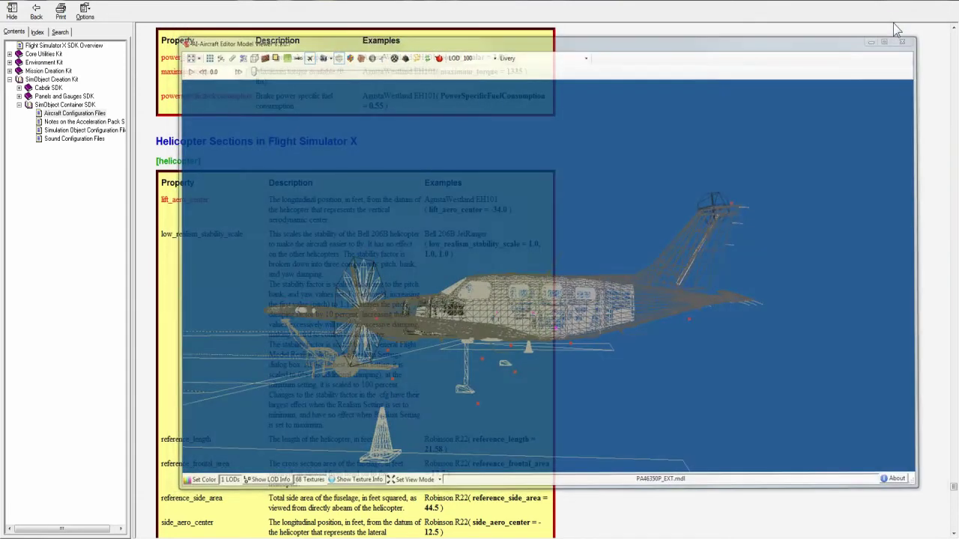
left_click(893, 27)
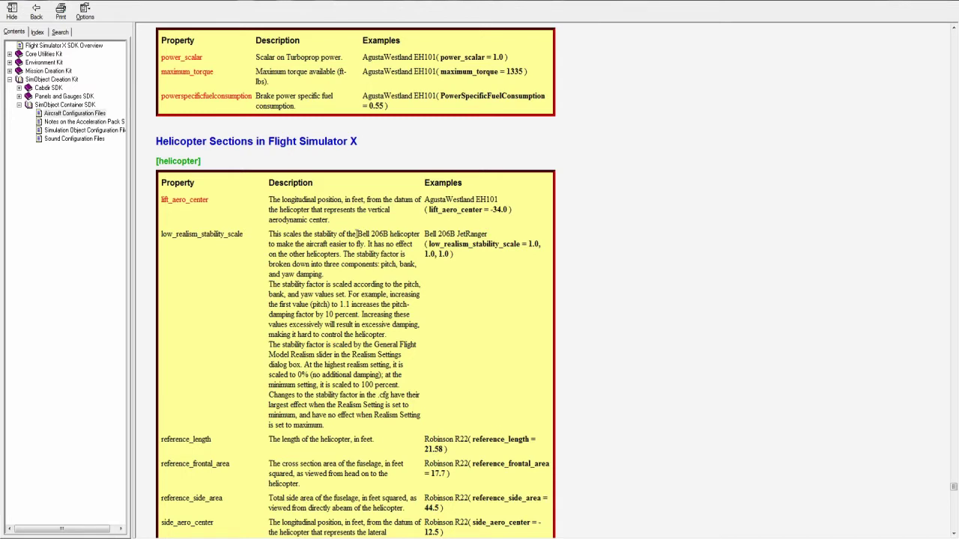
Read the [helicopter] property descriptions from low_realism_stability_scale to collective_on_rotor_torque_scalar, and the [fuselage_aerodynamics] coefficients.
left_click_drag(357, 234, 390, 235)
scroll(326, 298, "down", 5)
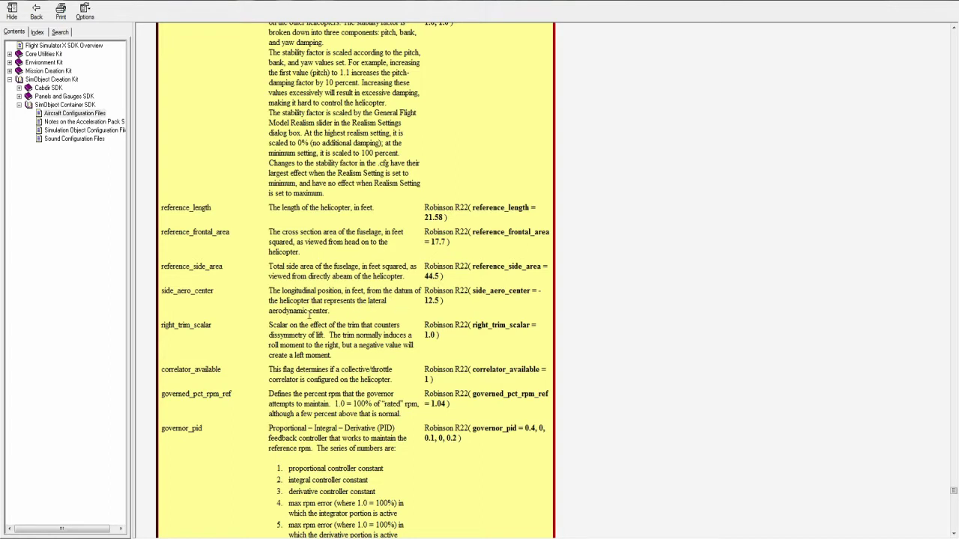
scroll(310, 316, "down", 2)
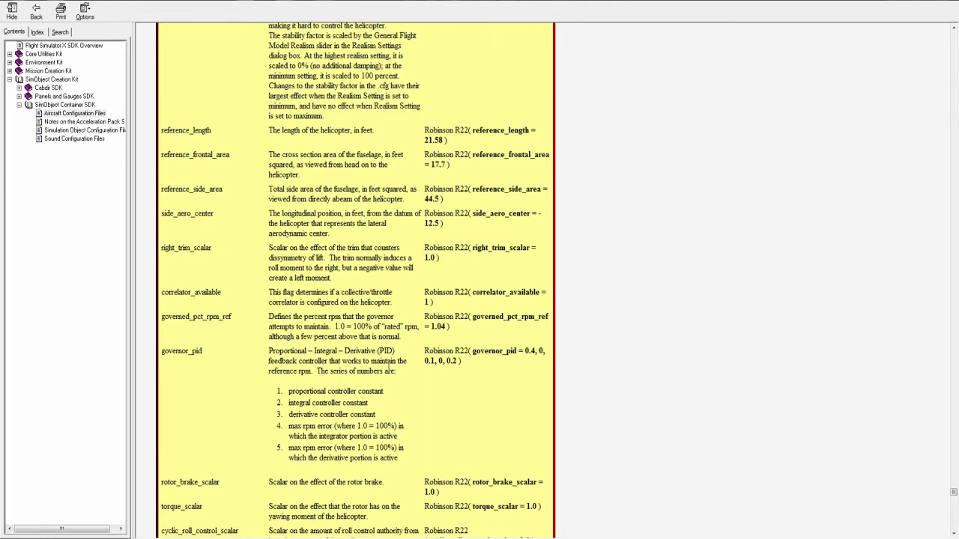
scroll(344, 386, "down", 2)
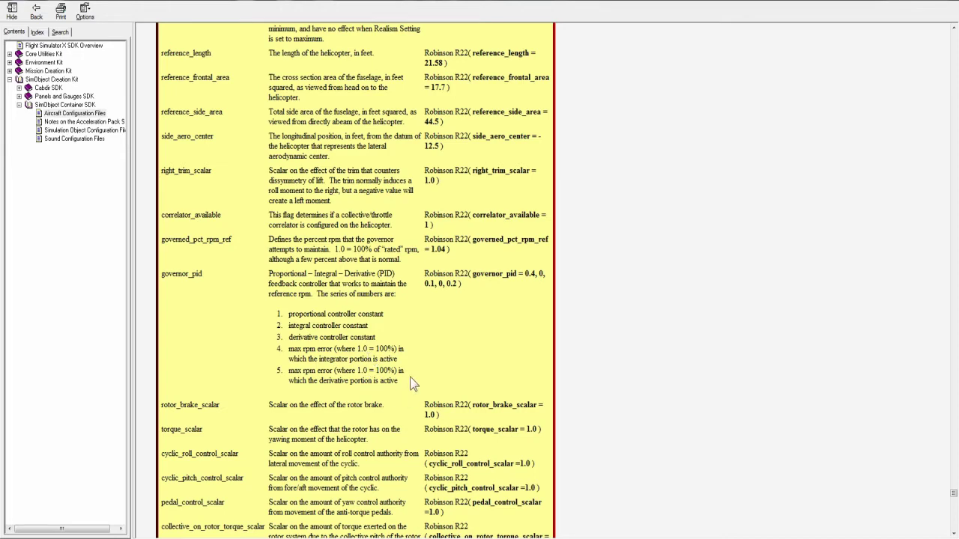
scroll(412, 380, "down", 2)
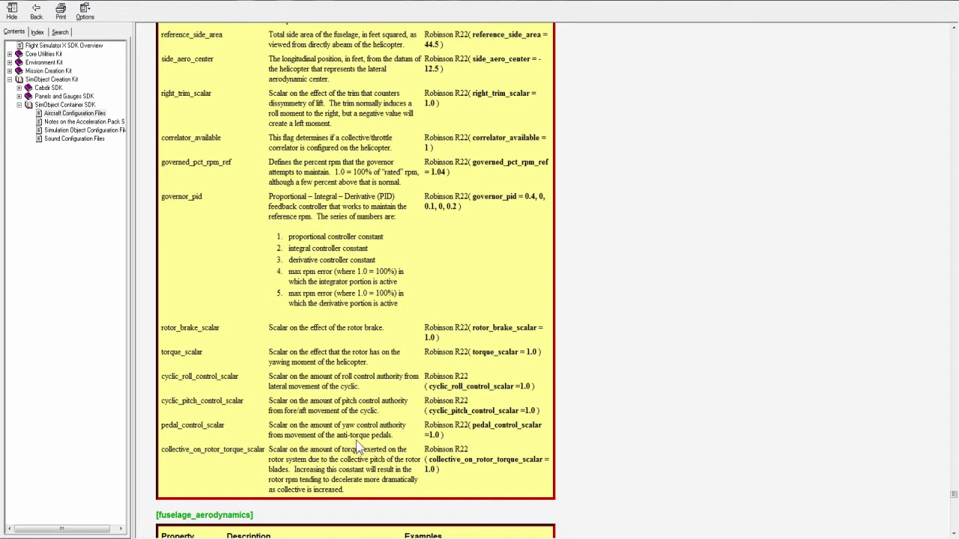
scroll(372, 447, "down", 2)
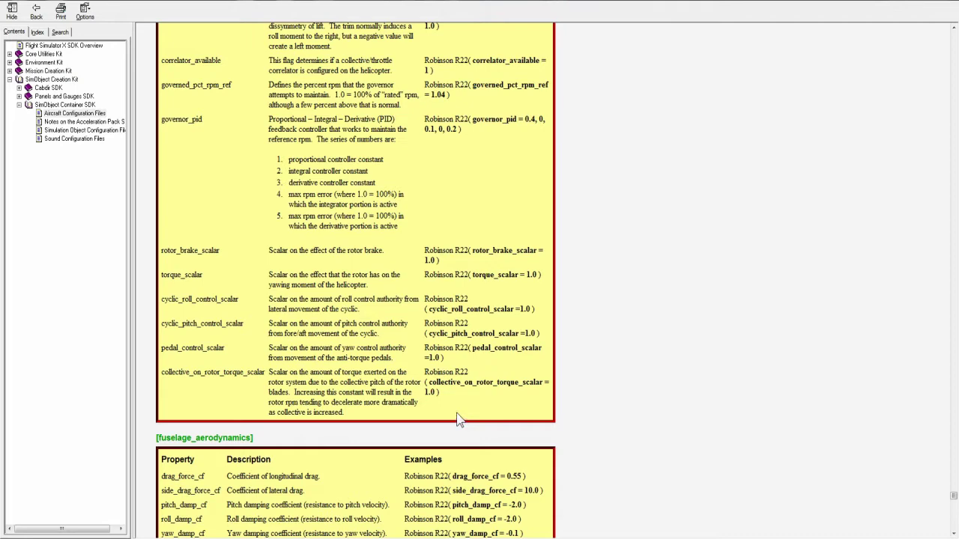
scroll(458, 419, "down", 4)
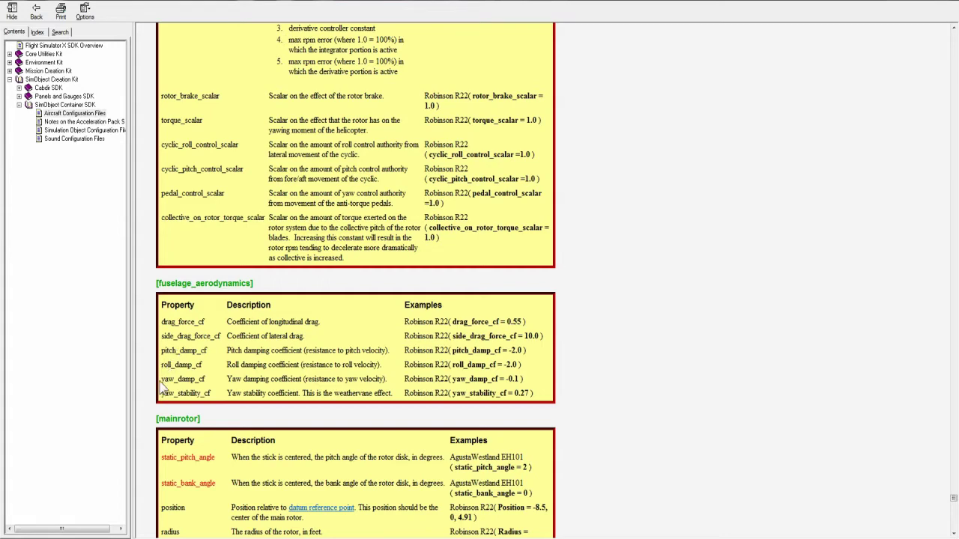
Read the [mainrotor] properties, highlighting static_pitch_angle and static_bank_angle, and continue through the [secondaryrotor] table.
scroll(290, 402, "down", 5)
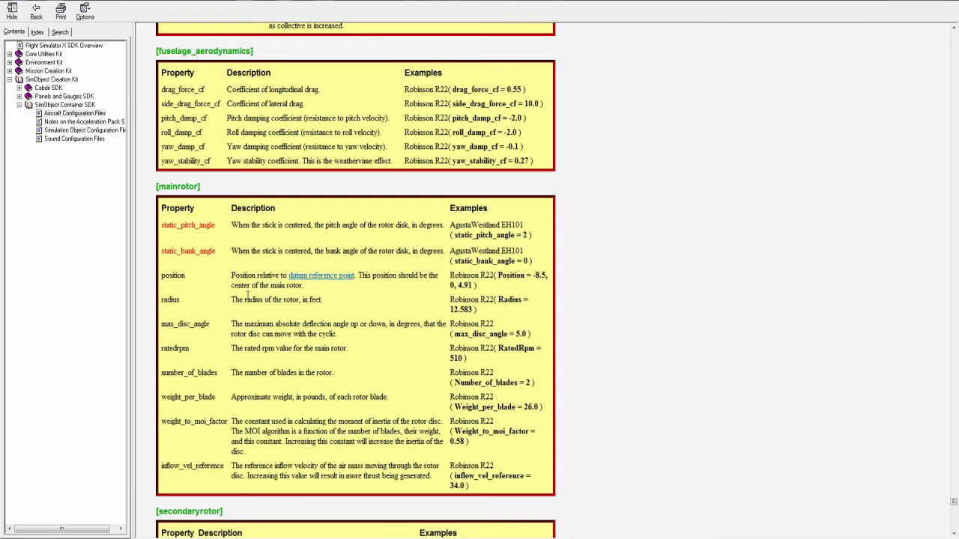
left_click_drag(218, 253, 164, 228)
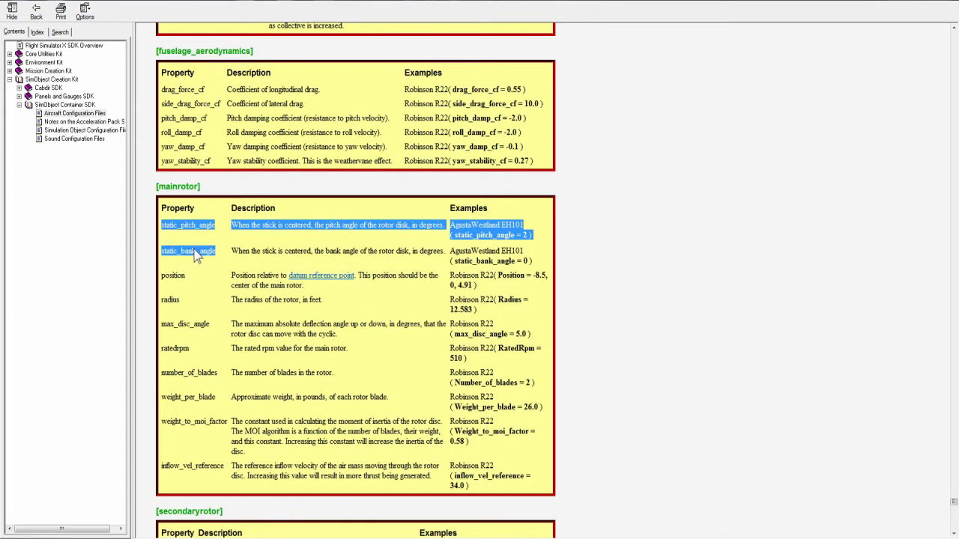
left_click(229, 263)
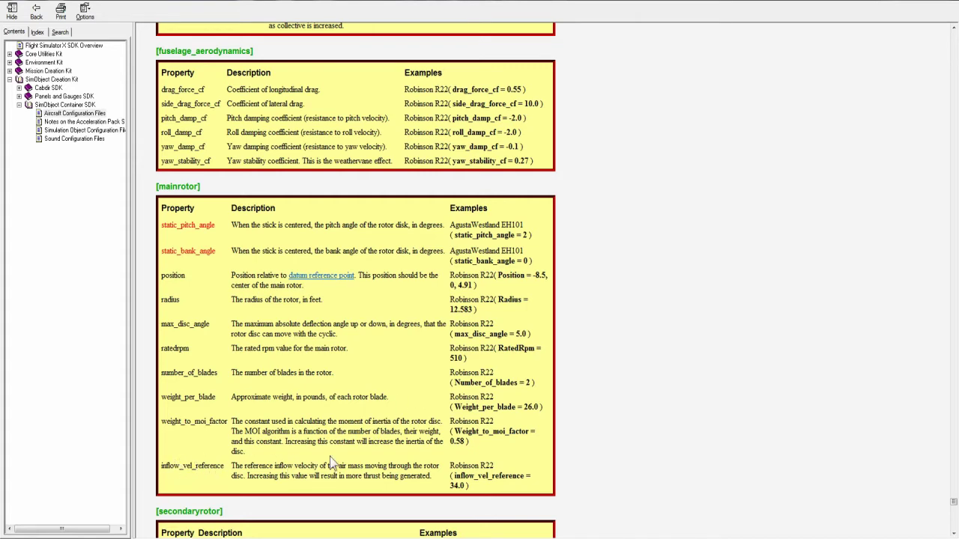
scroll(332, 464, "down", 3)
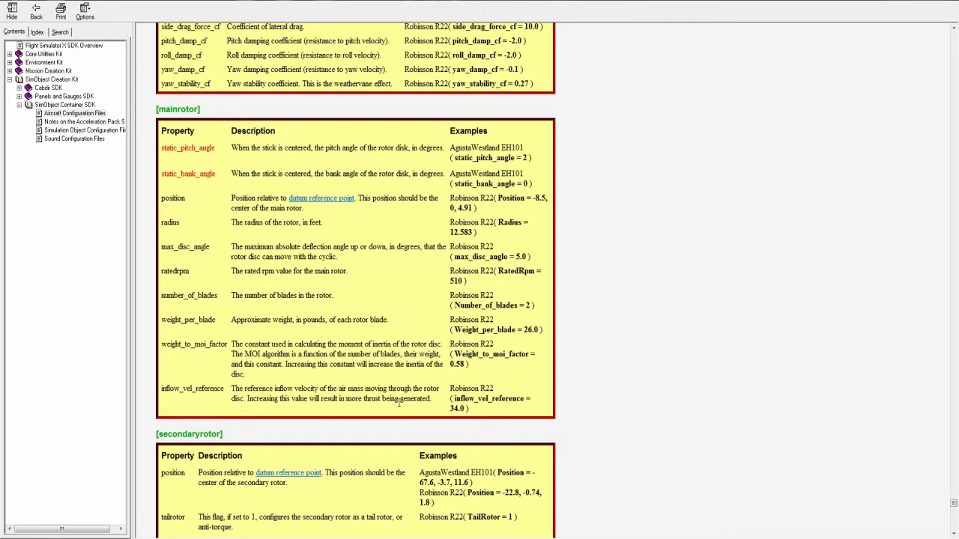
scroll(399, 402, "down", 1)
scroll(185, 361, "down", 1)
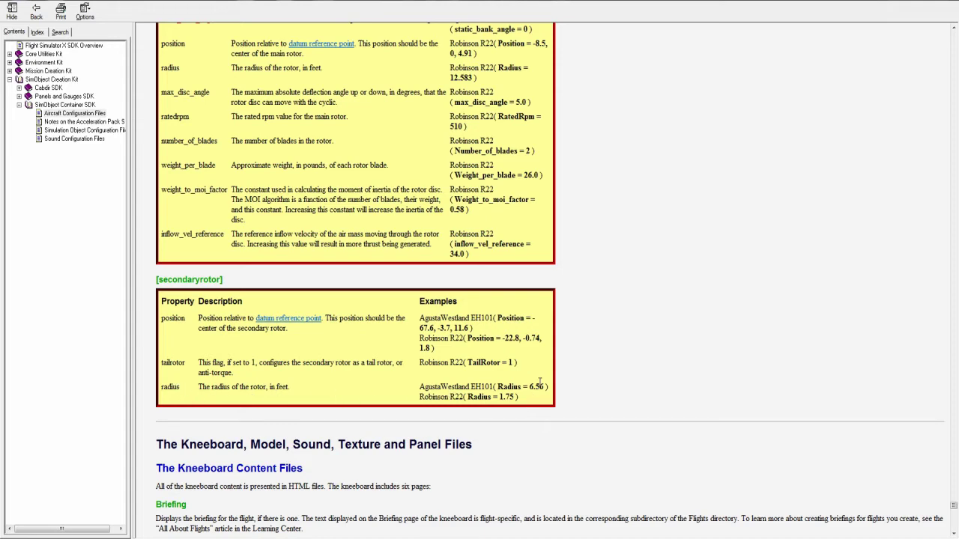
Return to the [sling.n] and [turboshaft_engine] sections and review their properties.
scroll(543, 387, "up", 10)
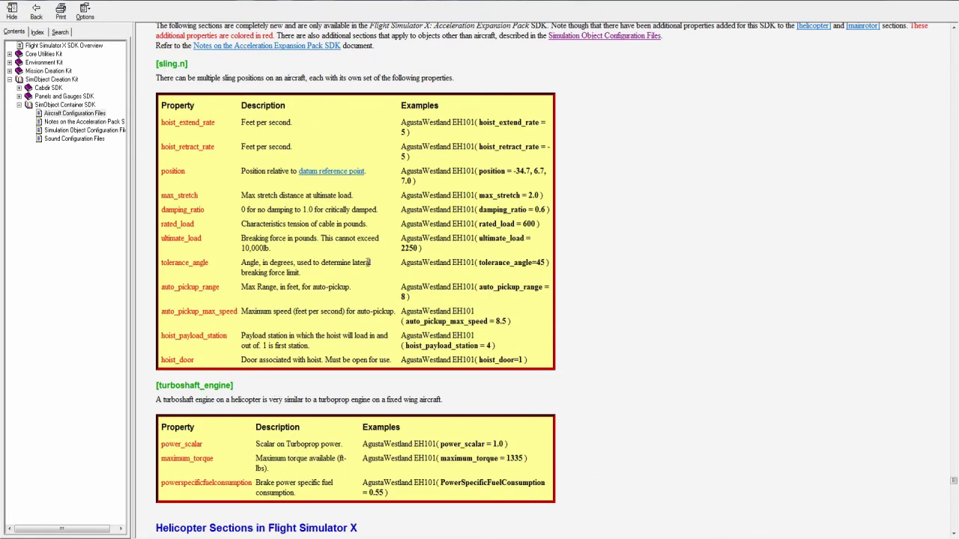
scroll(303, 425, "down", 1)
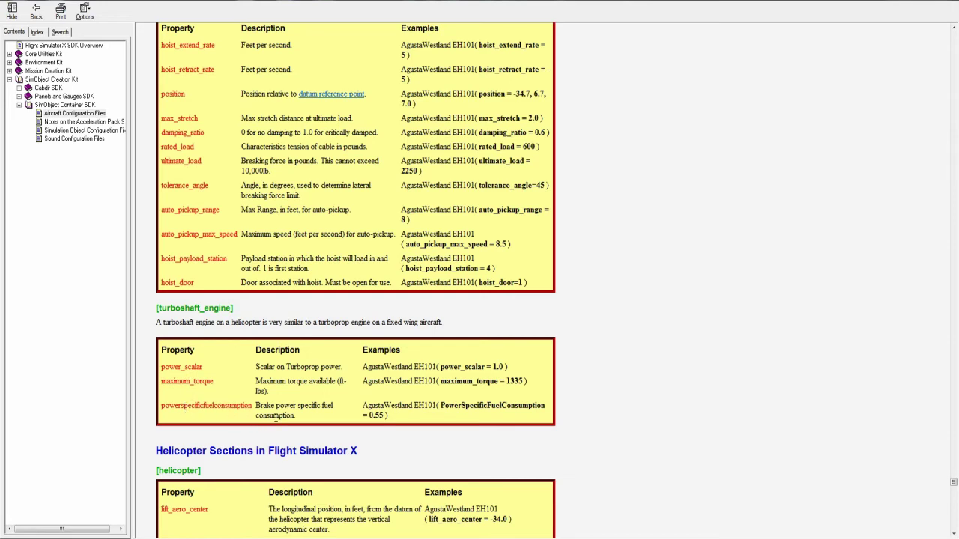
scroll(418, 338, "up", 2)
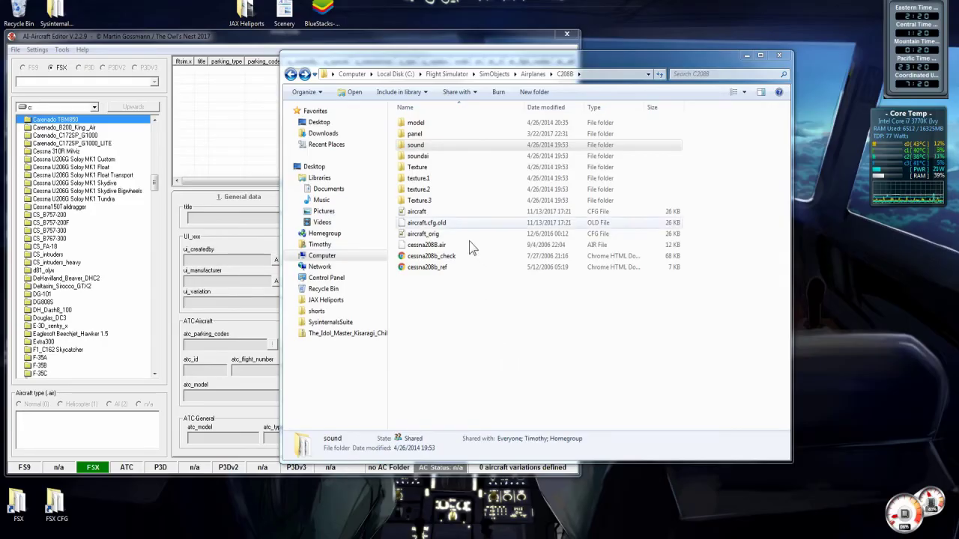
Look at the texture folders inside the Aerosoft F-16C Clean aircraft folder and return to the Airplanes folder.
left_click(430, 170)
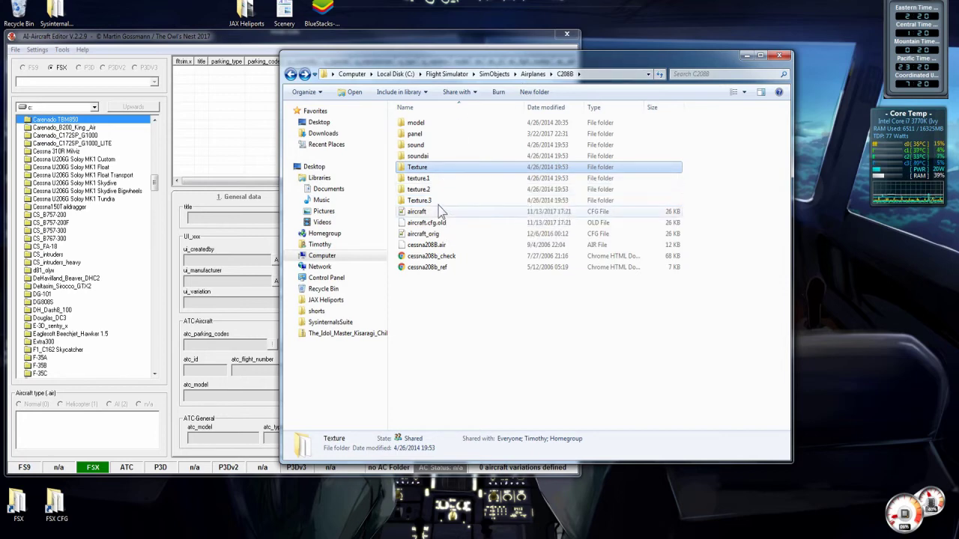
left_click(533, 74)
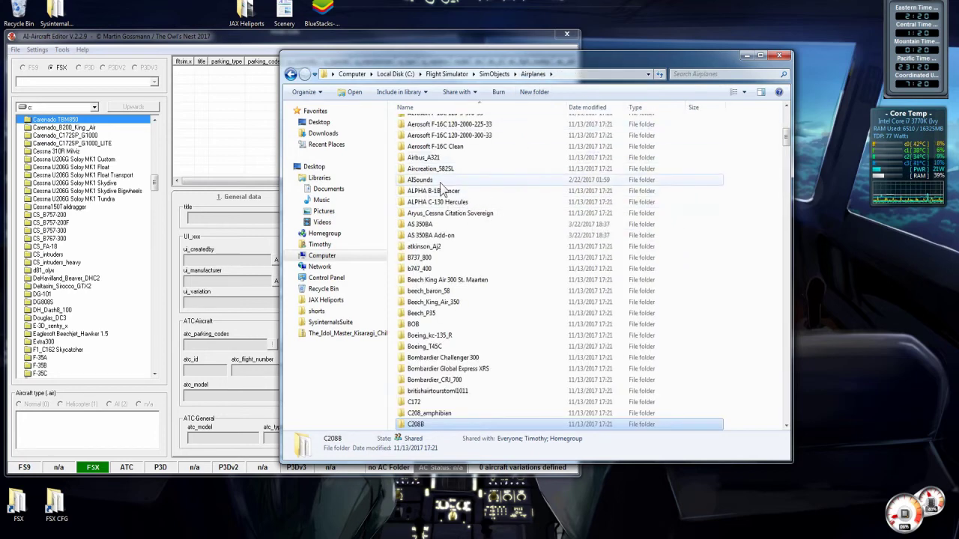
left_click(442, 149)
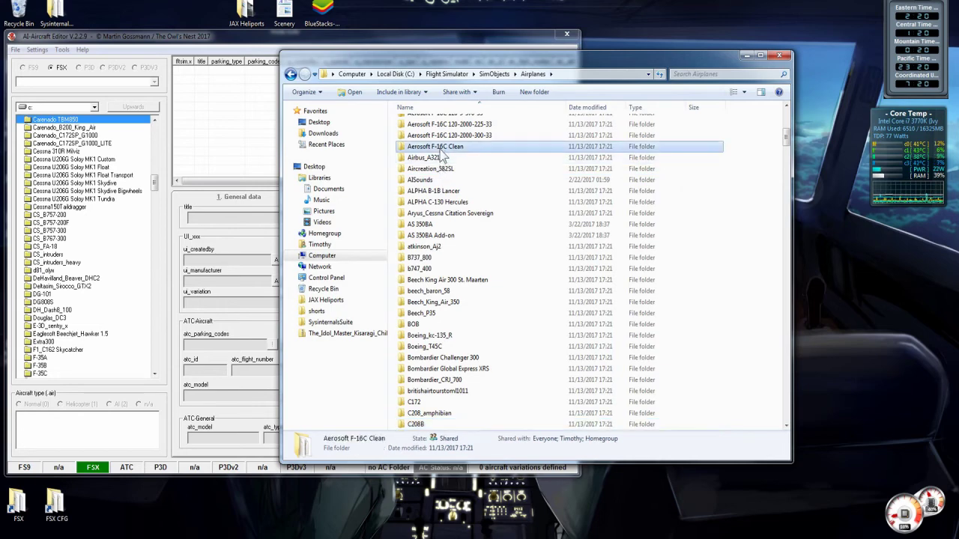
double_click(441, 150)
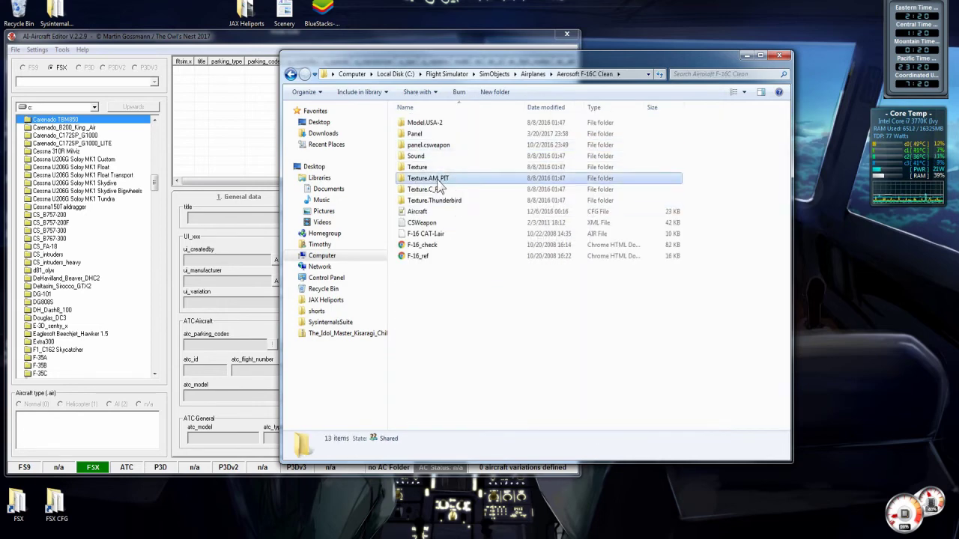
left_click(438, 180)
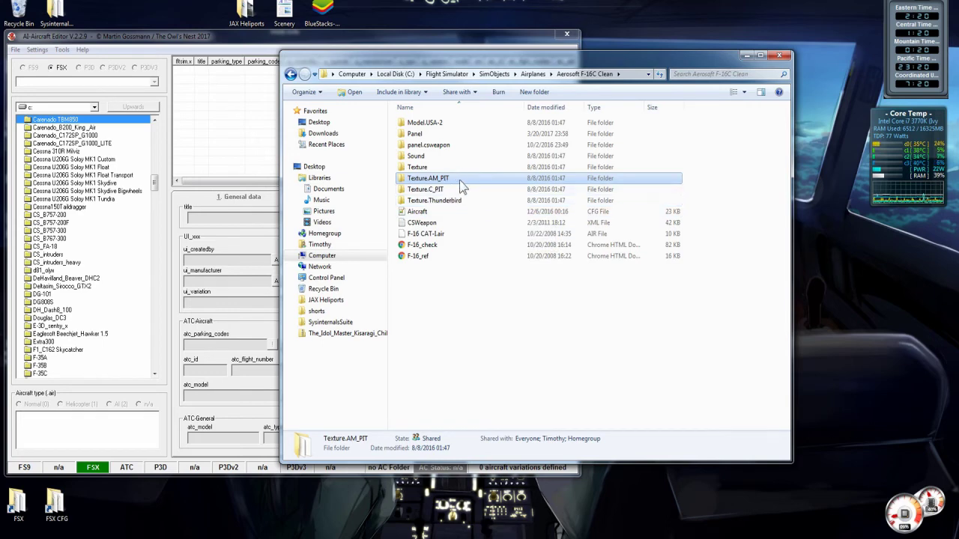
key("BackSpace")
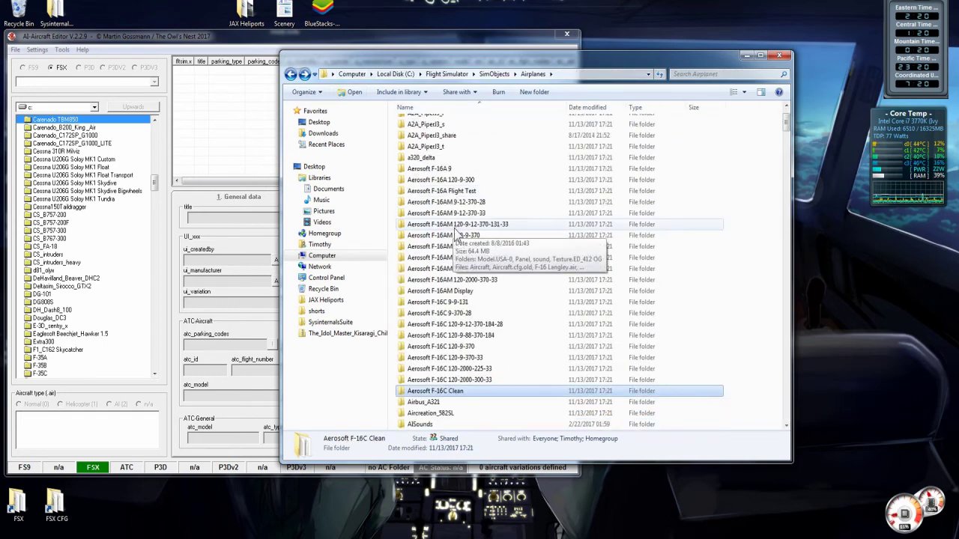
Open the C208B aircraft folder and examine the contents of its Texture and texture.2 folders.
scroll(449, 247, "down", 6)
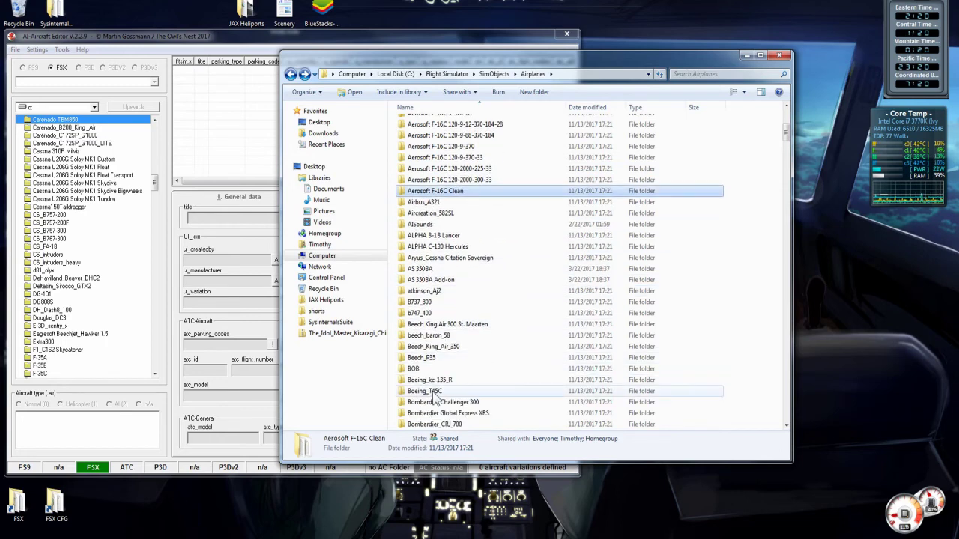
scroll(433, 400, "down", 2)
left_click(429, 402)
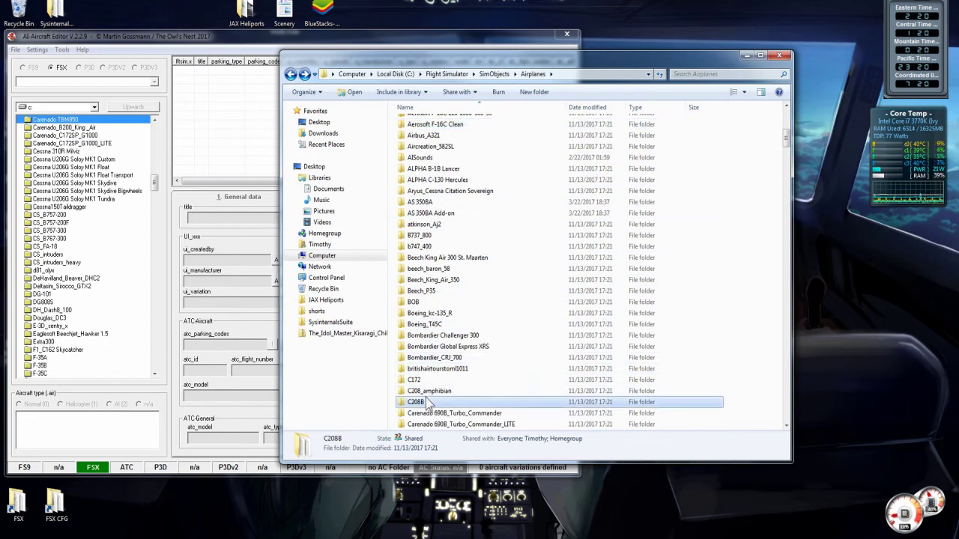
double_click(429, 402)
double_click(427, 173)
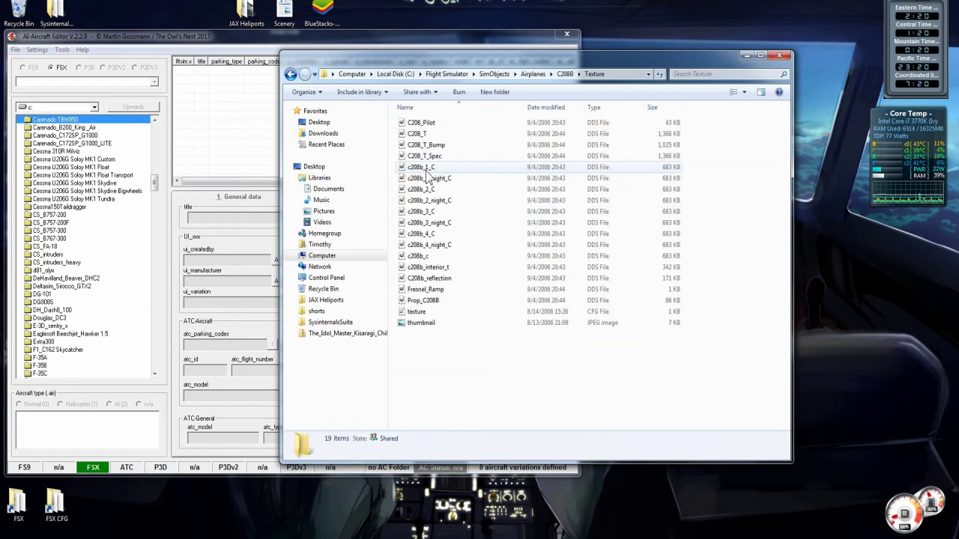
key("BackSpace")
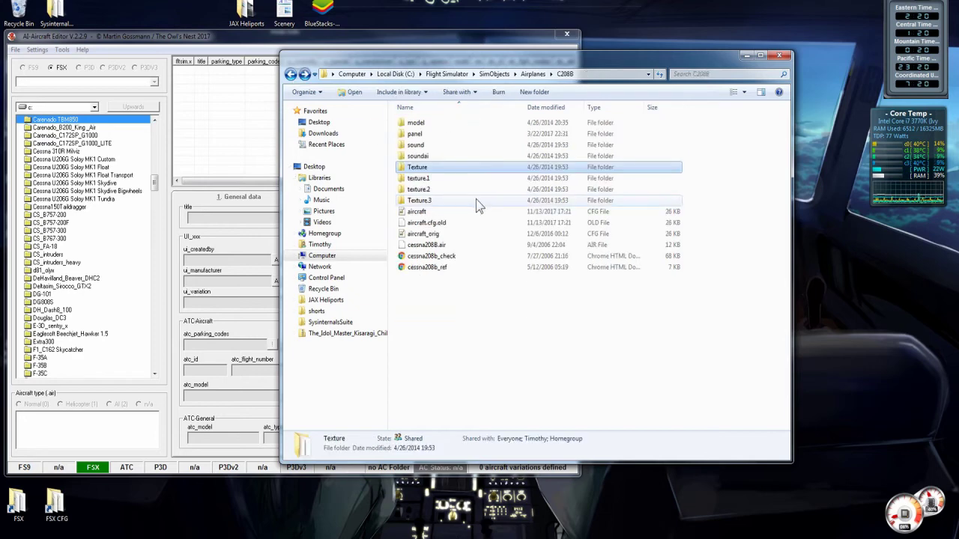
double_click(433, 188)
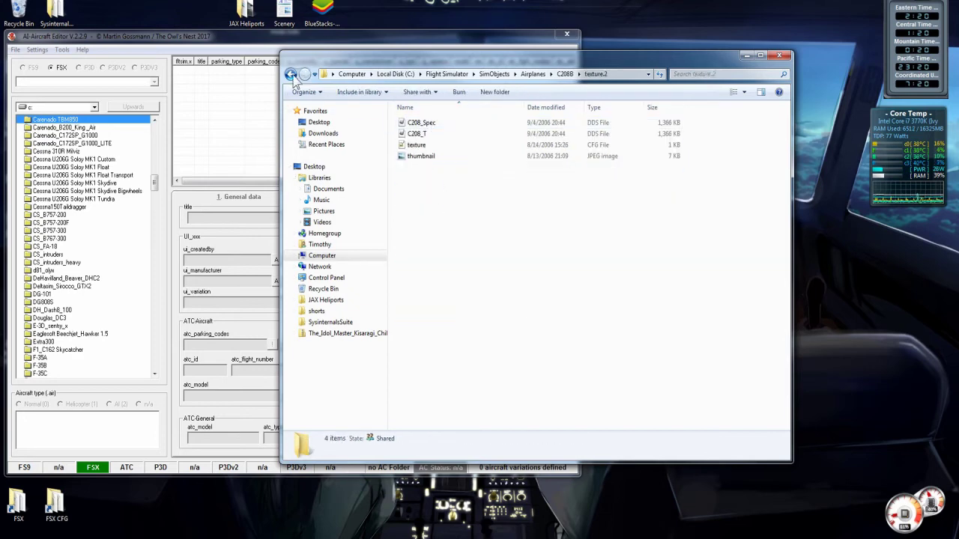
Open the C208B aircraft's Texture folder, select all its files for review and return to the C208B folder.
left_click(290, 75)
double_click(428, 171)
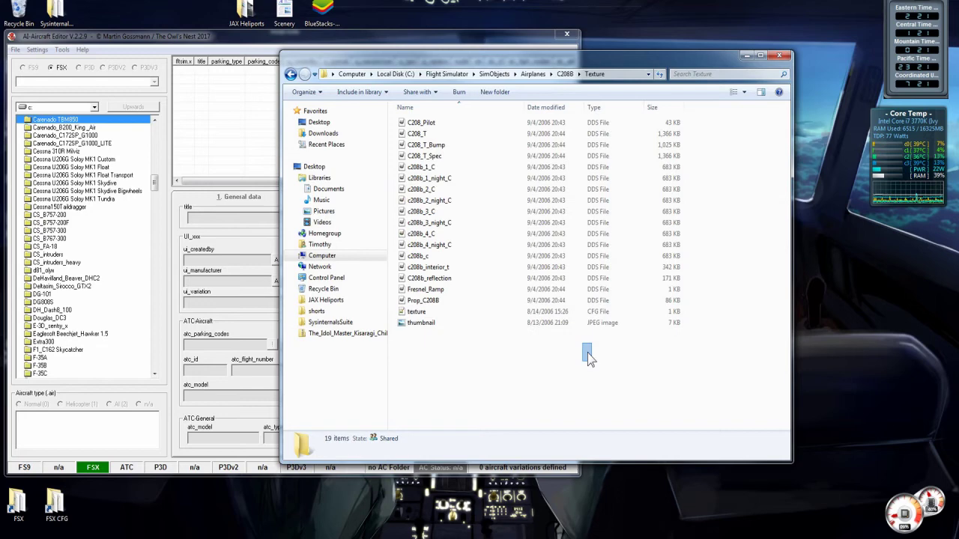
left_click_drag(588, 358, 425, 122)
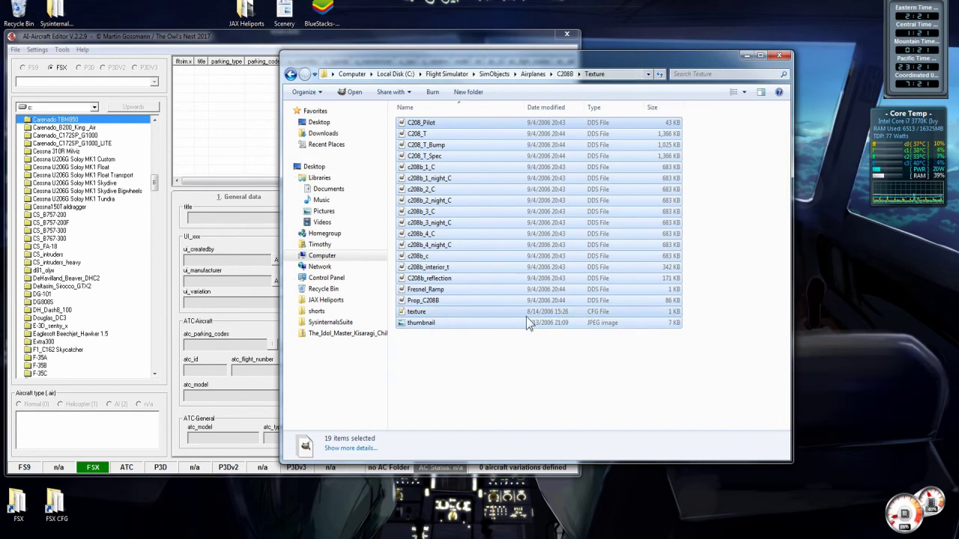
left_click(291, 76)
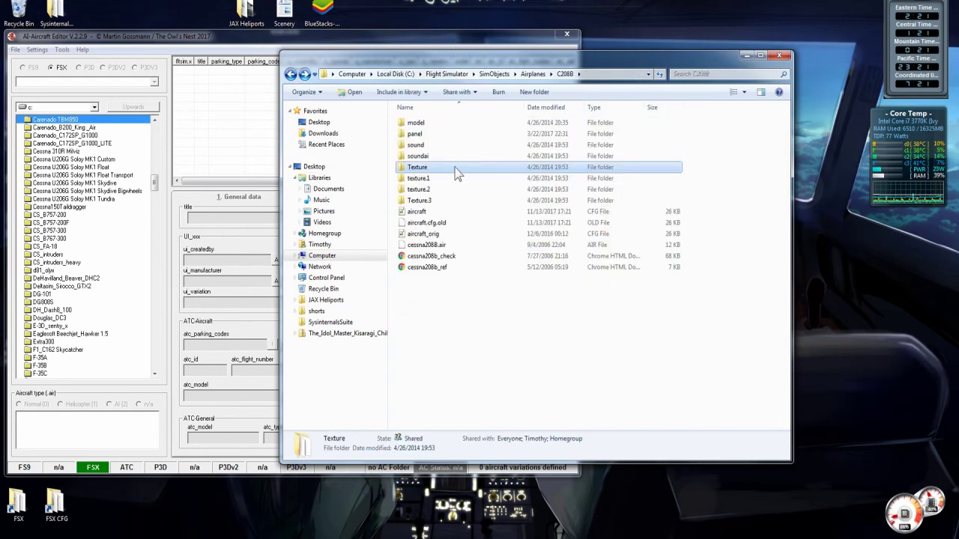
Examine the files in the texture.1 folder, selecting them all, revisit the folder once more and return to C208B.
double_click(457, 179)
left_click_drag(531, 230, 449, 129)
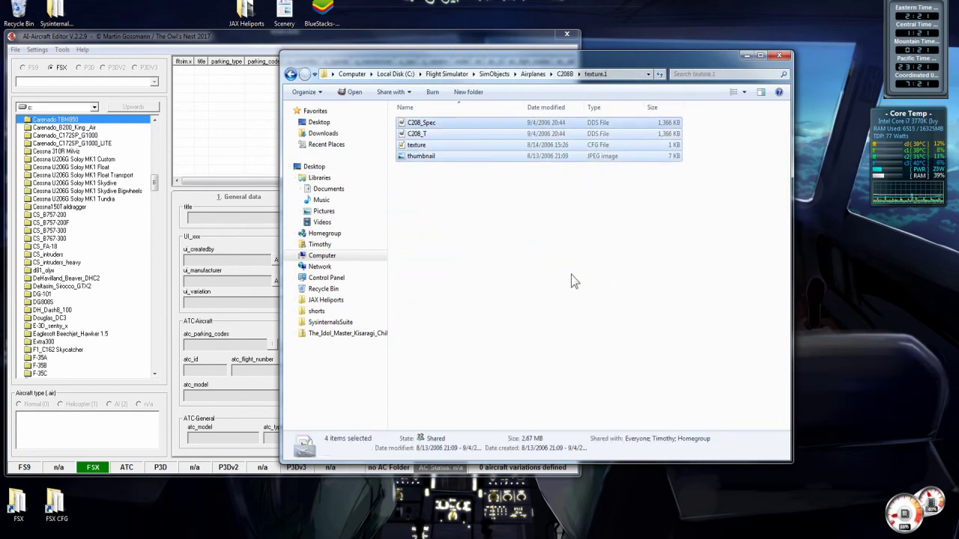
left_click(532, 262)
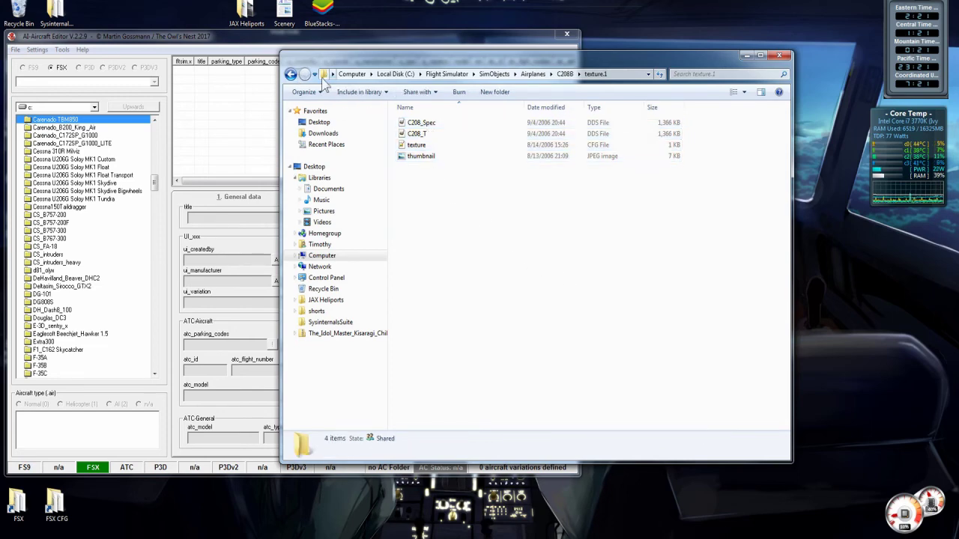
left_click(292, 76)
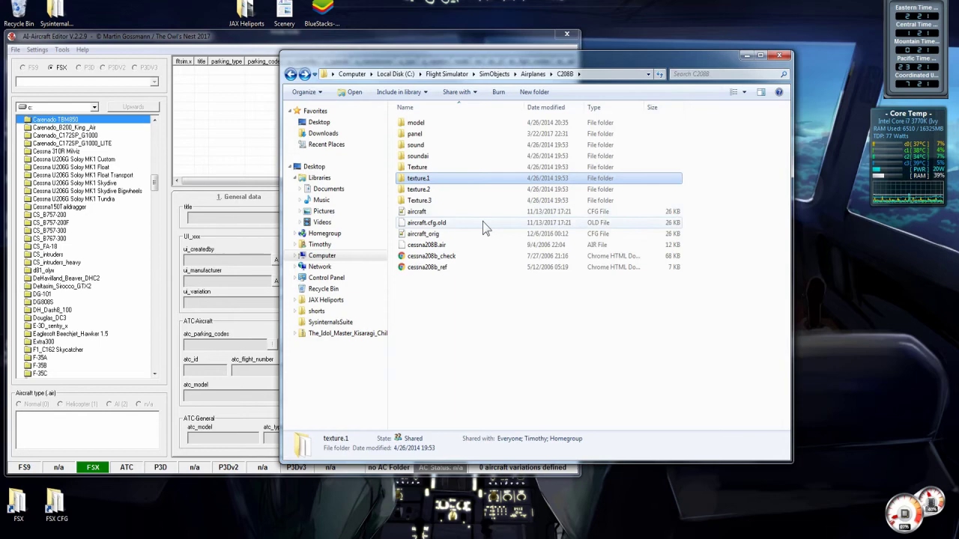
left_click(434, 169)
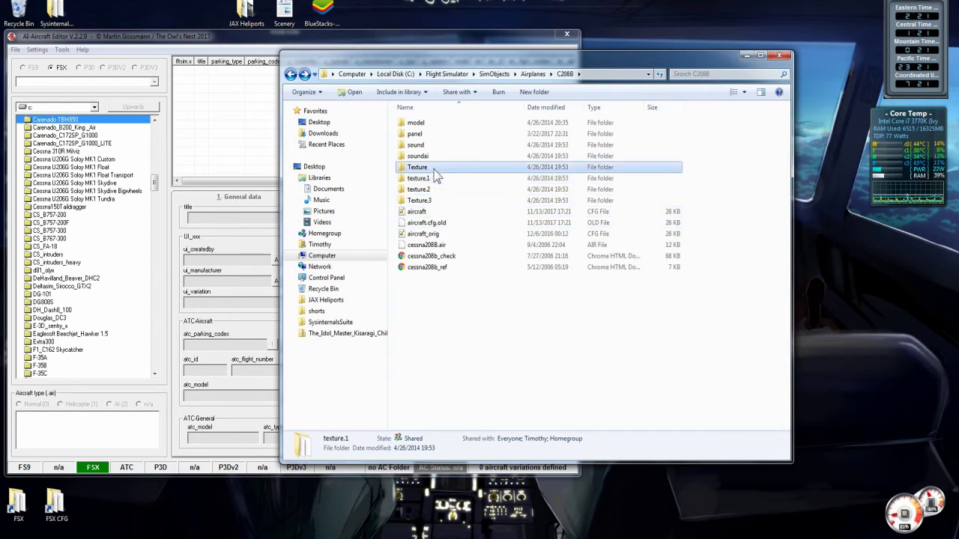
double_click(439, 179)
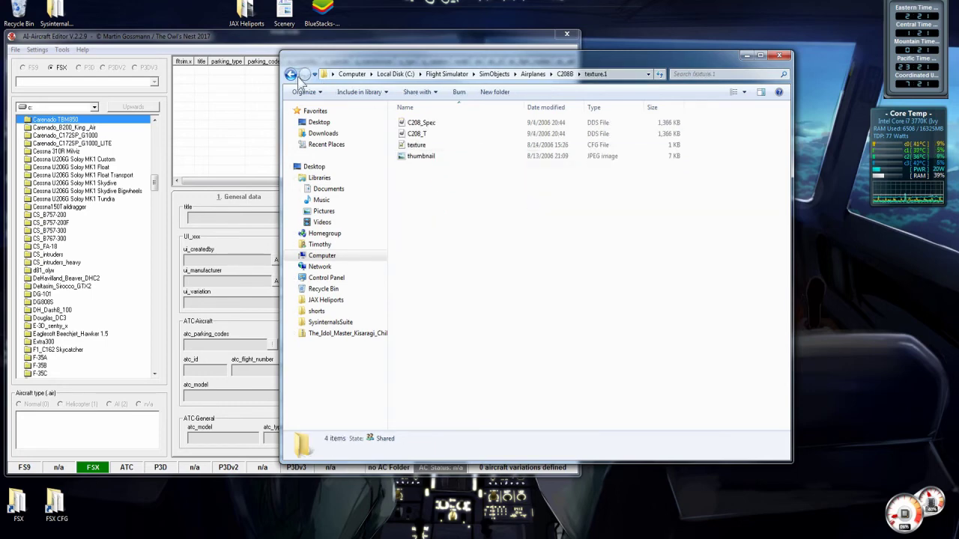
left_click(294, 75)
View the thumbnail image stored in the Texture folder, close it and return to the C208B folder.
double_click(424, 185)
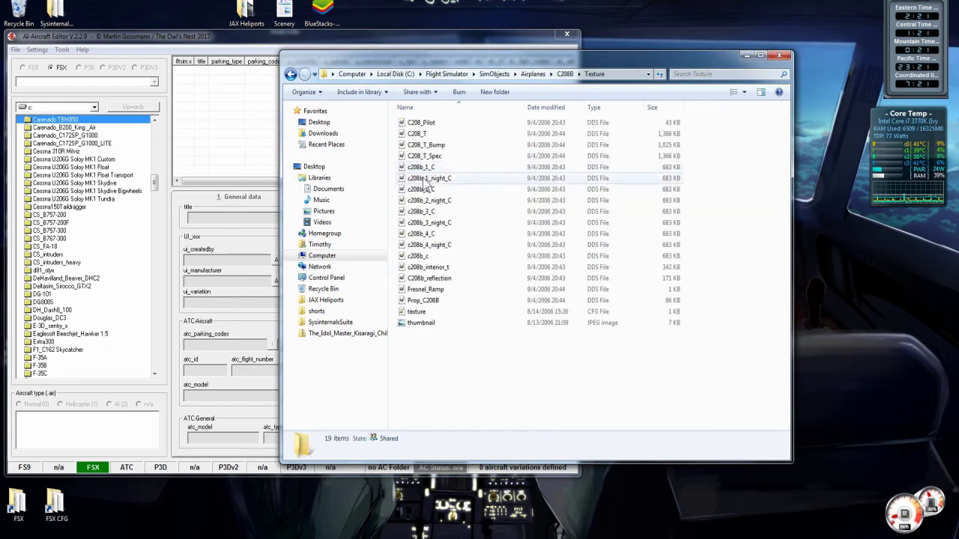
double_click(431, 324)
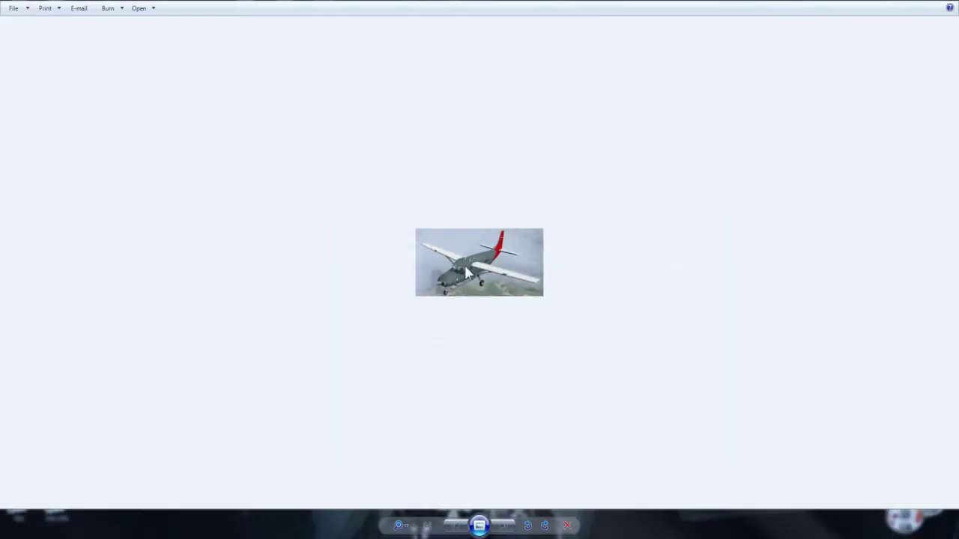
left_click(950, 4)
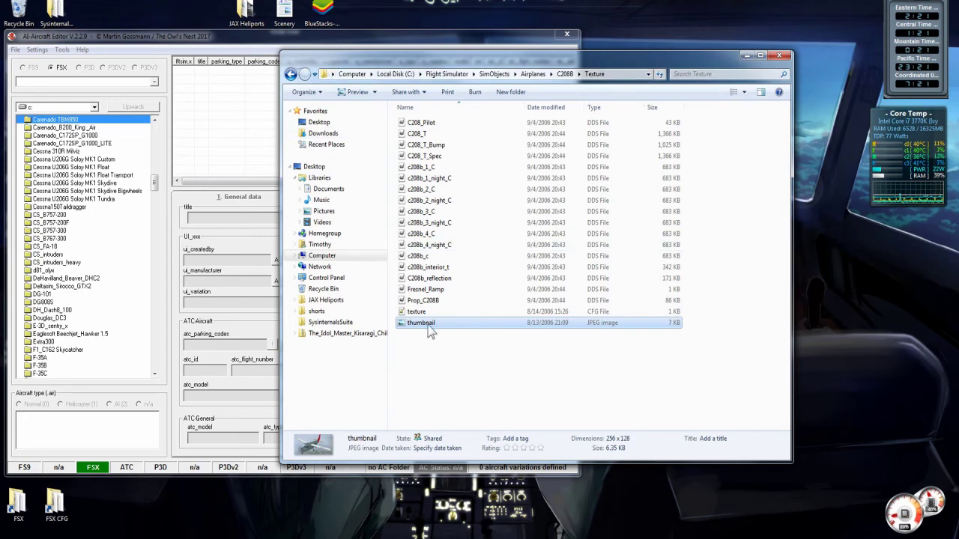
left_click(291, 75)
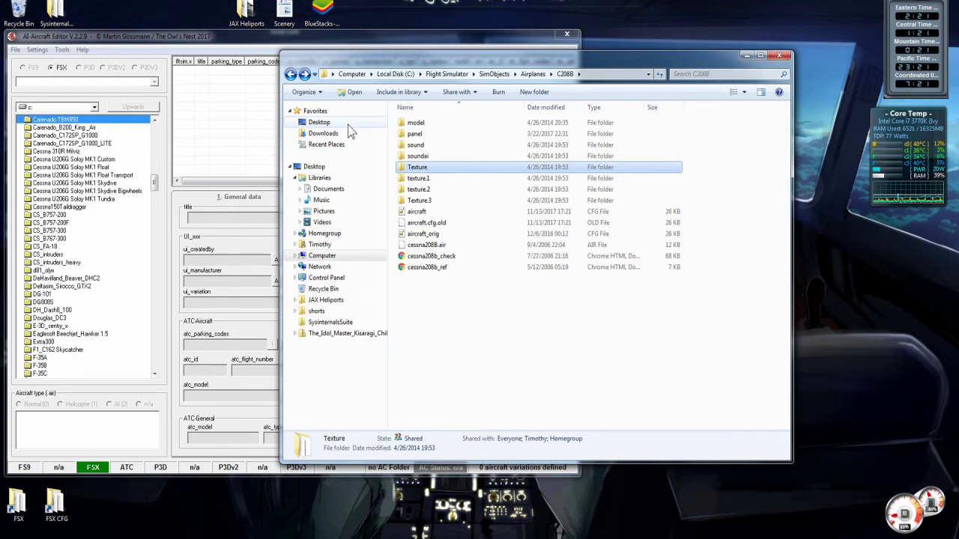
Reopen texture.1 to compare its contents with the main Texture folder and return to C208B.
left_click(440, 181)
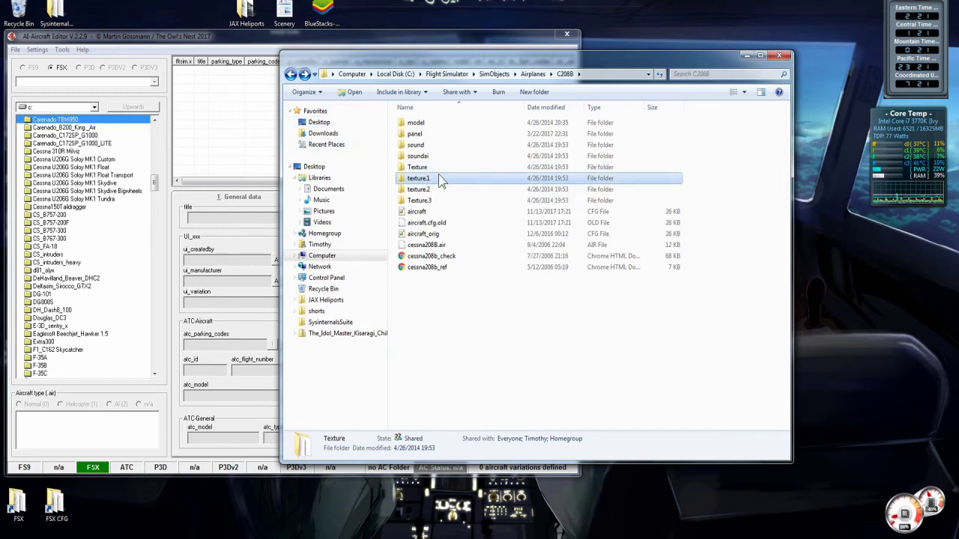
double_click(439, 179)
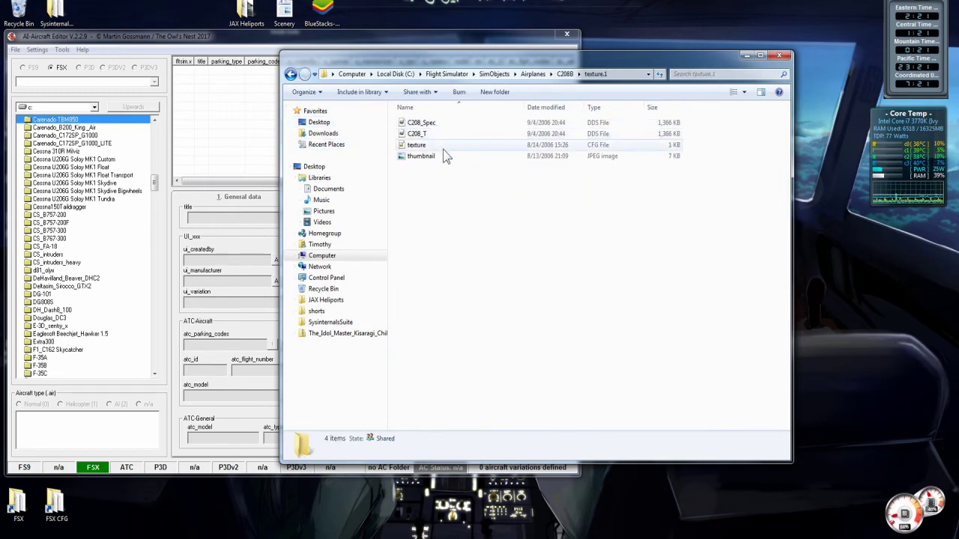
left_click(291, 74)
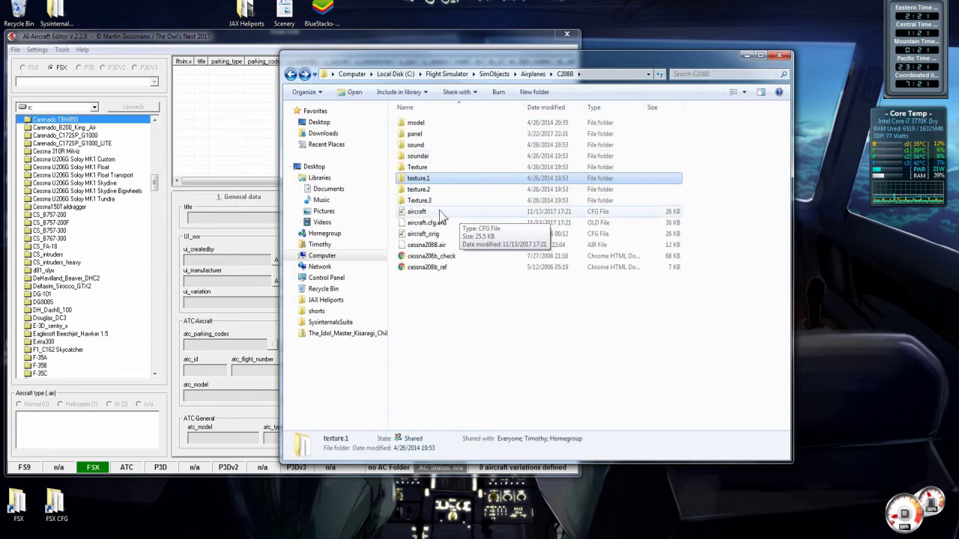
Review the shared files in the Texture folder, selecting Fresnel_Ramp and Prop_C208B, and return to the C208B folder.
left_click(423, 168)
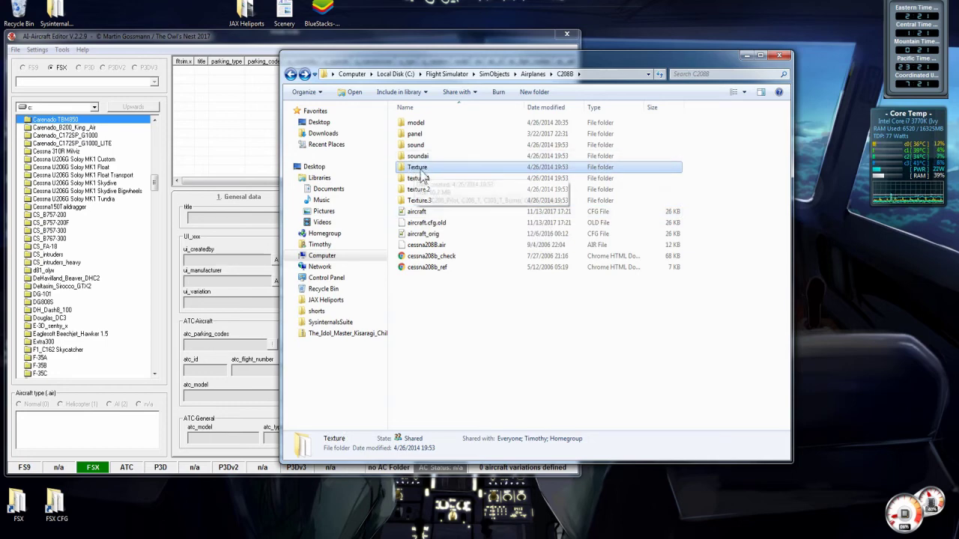
double_click(437, 170)
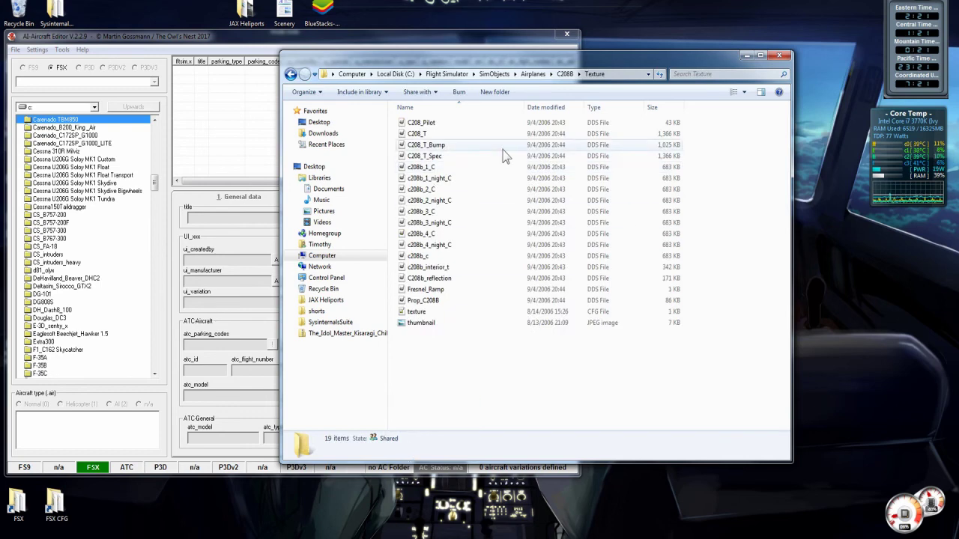
left_click(424, 289)
left_click(442, 301)
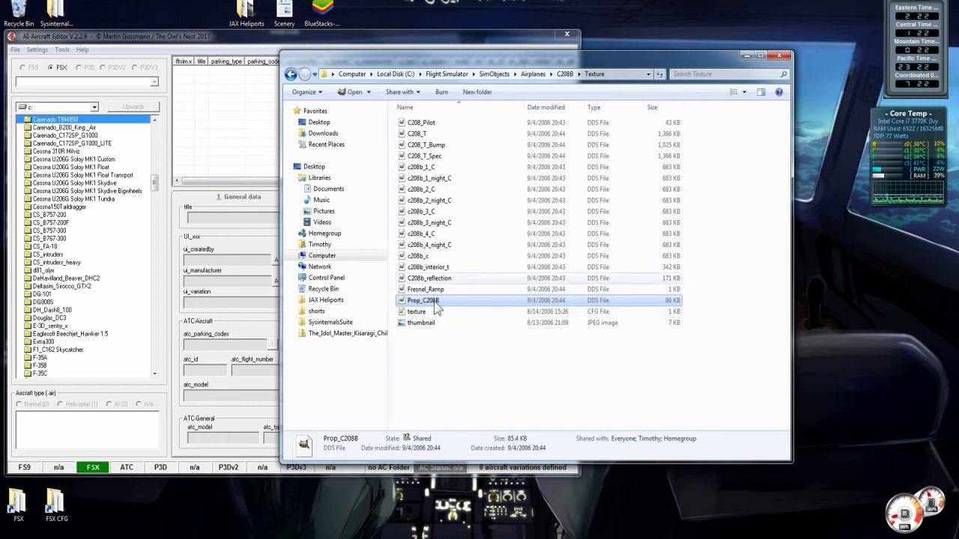
left_click(291, 72)
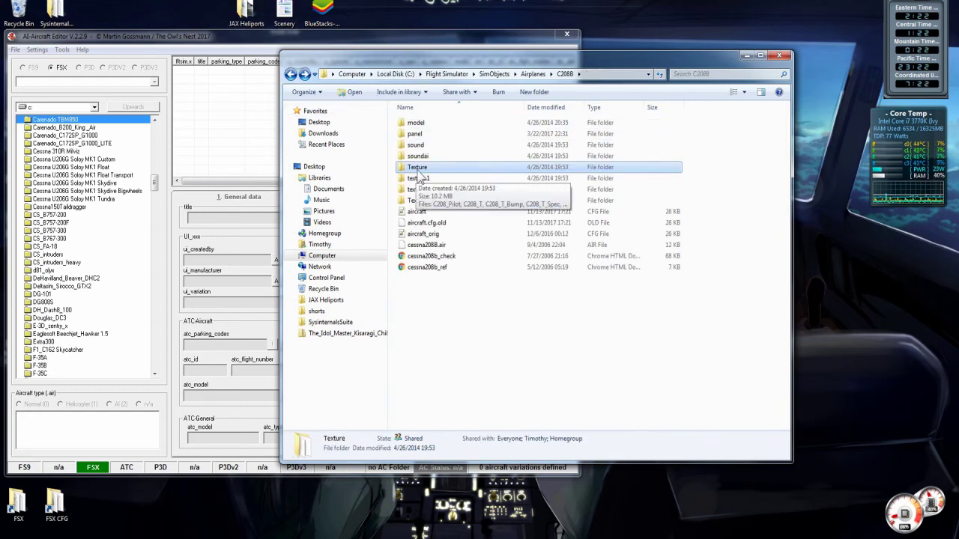
Open texture.cfg from the texture.1 folder, highlight its [fltsim] fallback entries, close the file and minimize the text editor.
double_click(421, 187)
left_click(430, 134)
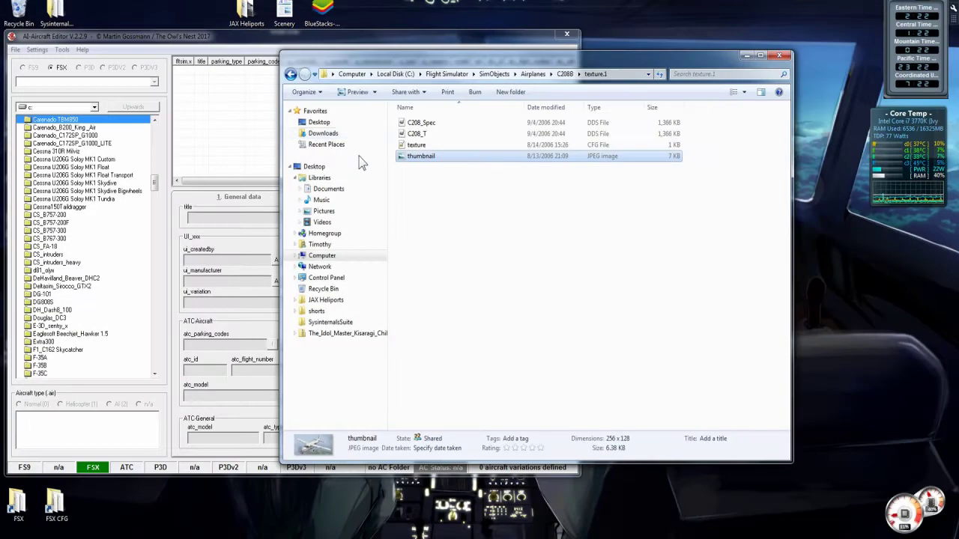
double_click(421, 145)
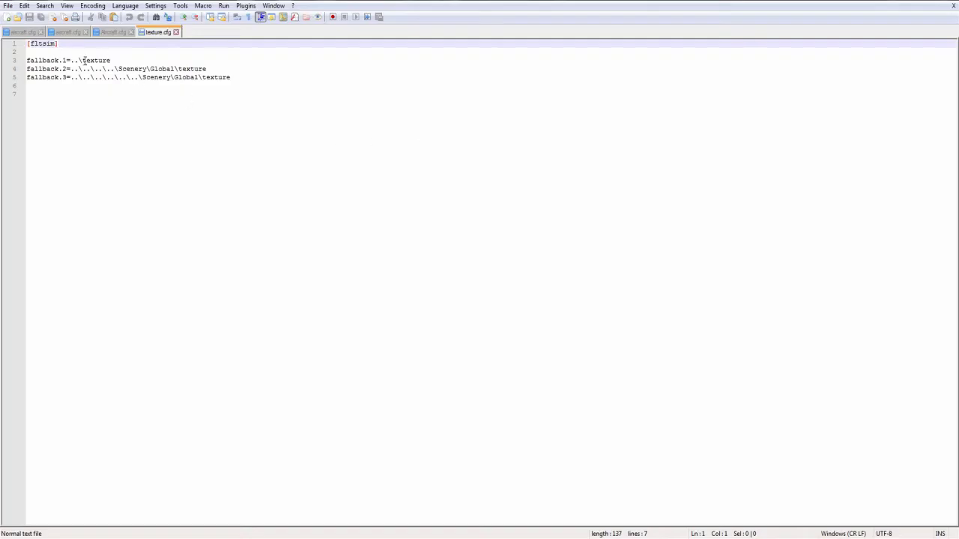
left_click_drag(262, 82, 27, 50)
left_click(176, 32)
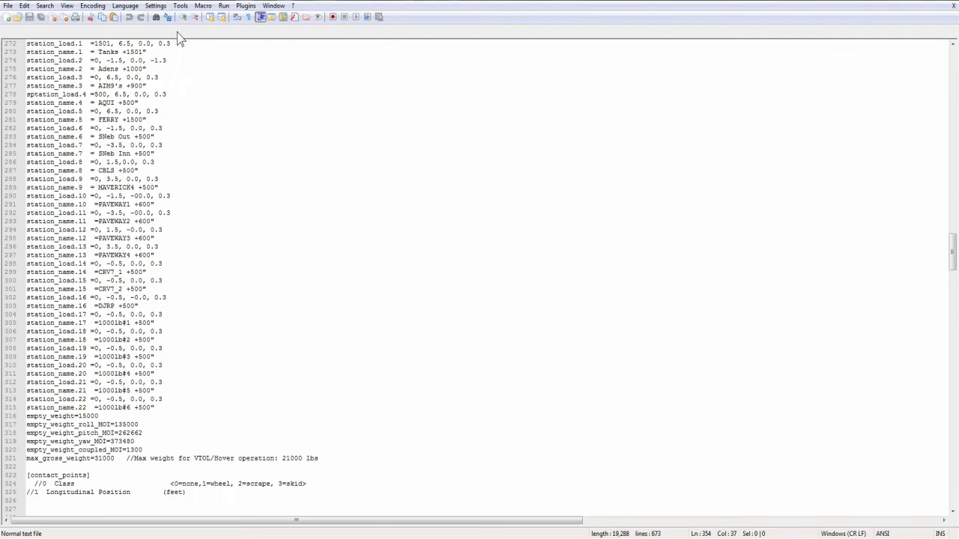
left_click(908, 1)
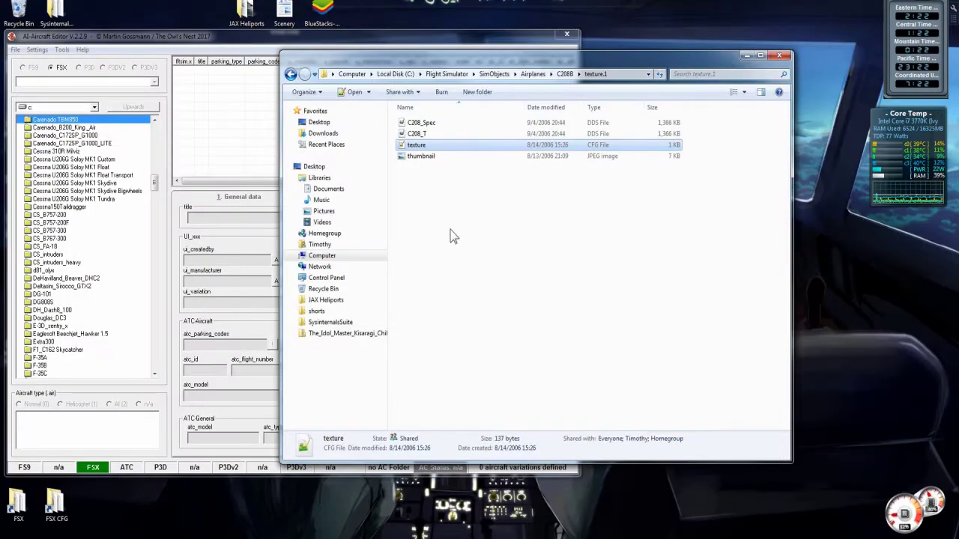
Select the thumbnail in texture.1, return to the C208B folder and minimize the Explorer window.
left_click(435, 158)
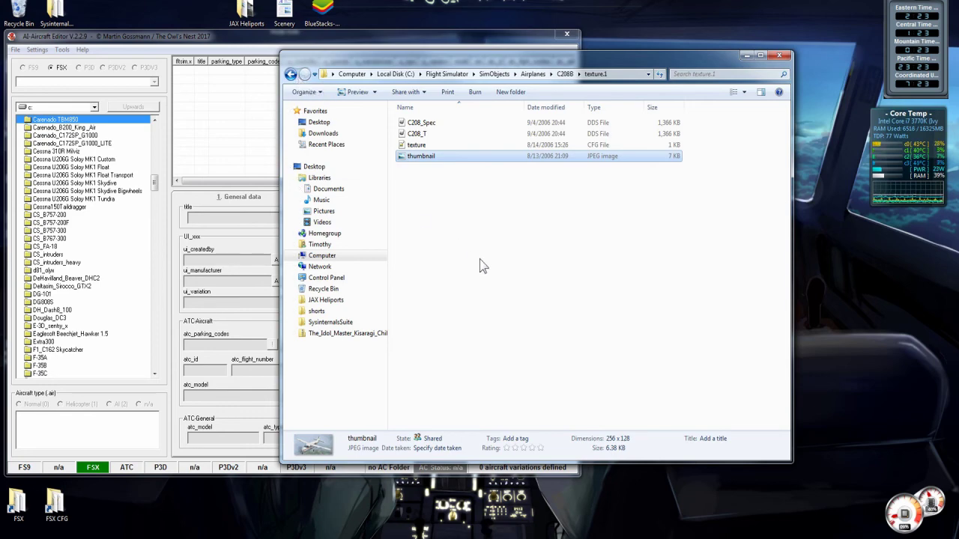
left_click(291, 73)
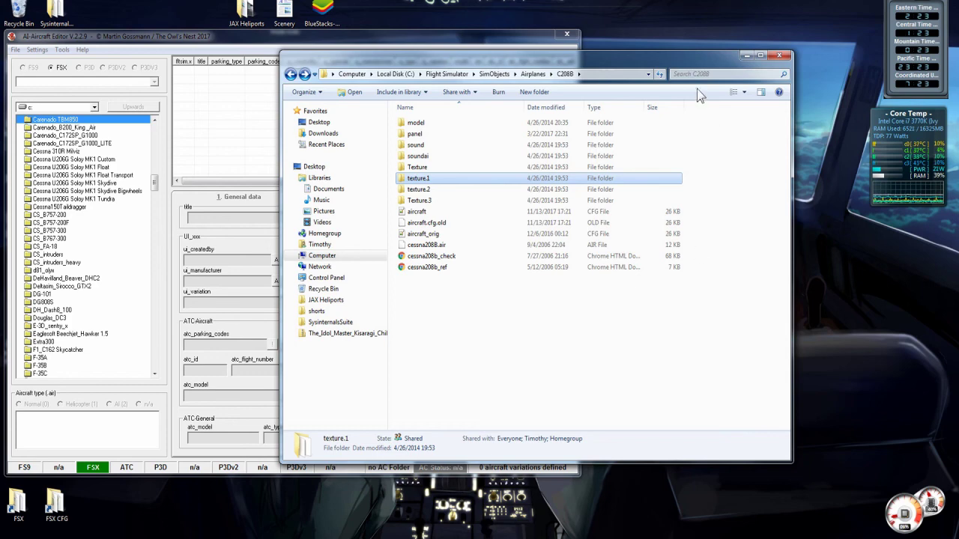
left_click(747, 55)
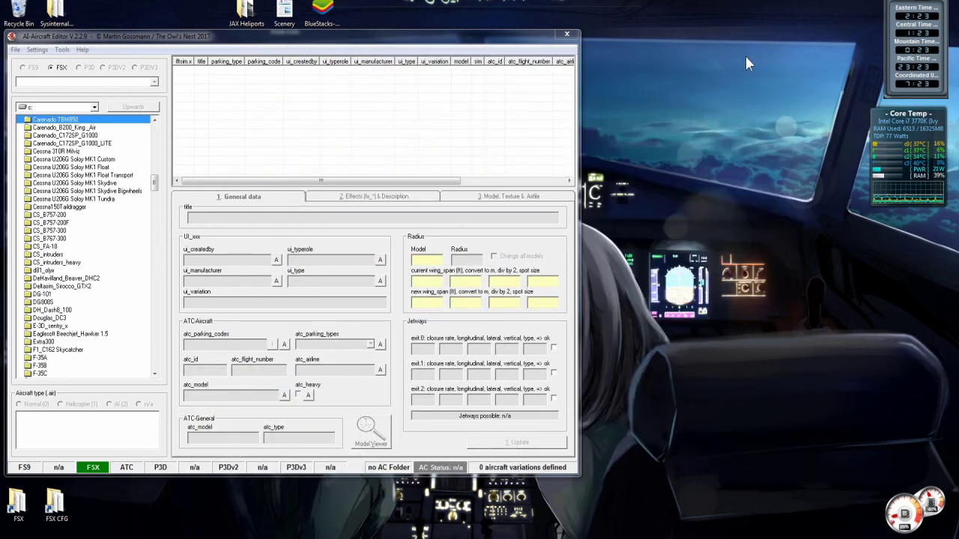